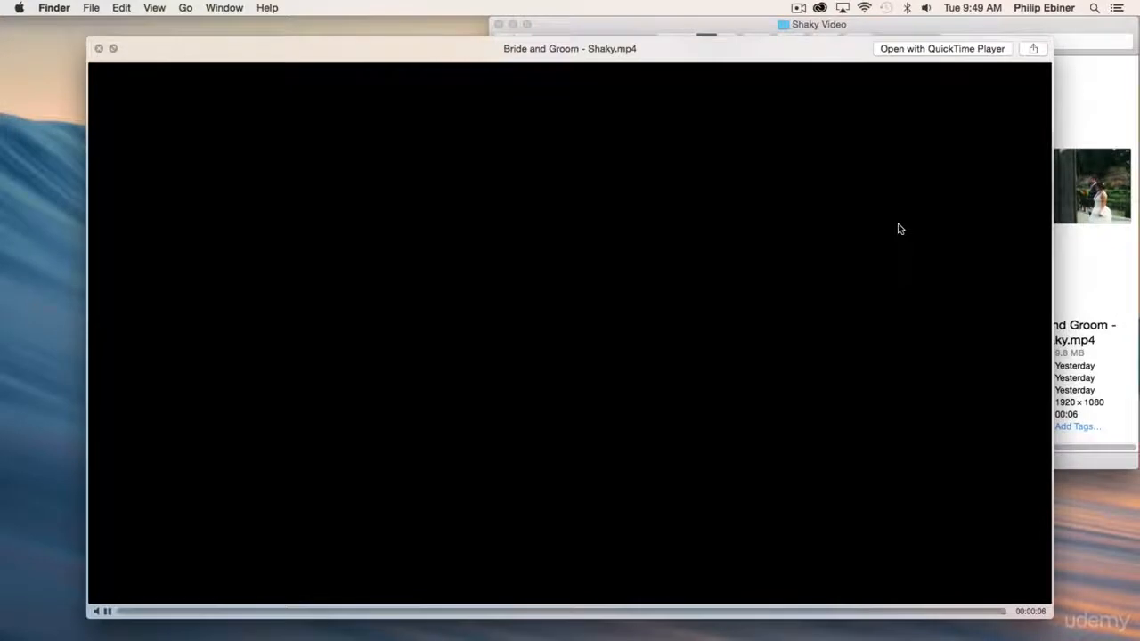
Close the video preview, switch to Premiere Pro and create a new project named Shaky.
{"action": "key", "text": "space"}
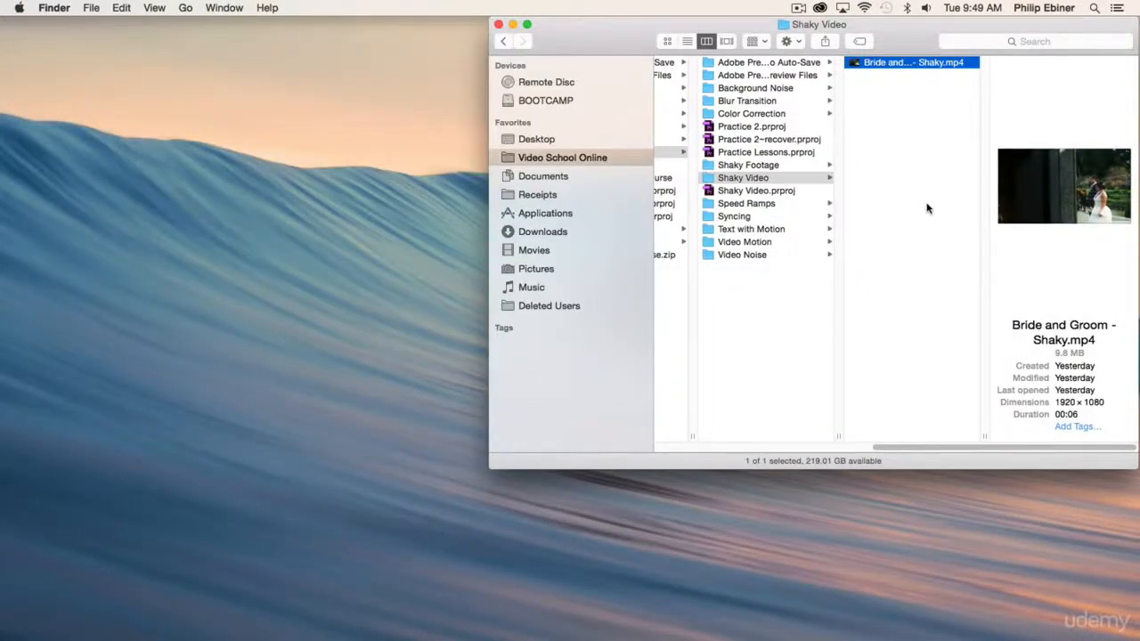
{"action": "key", "text": "super+Tab"}
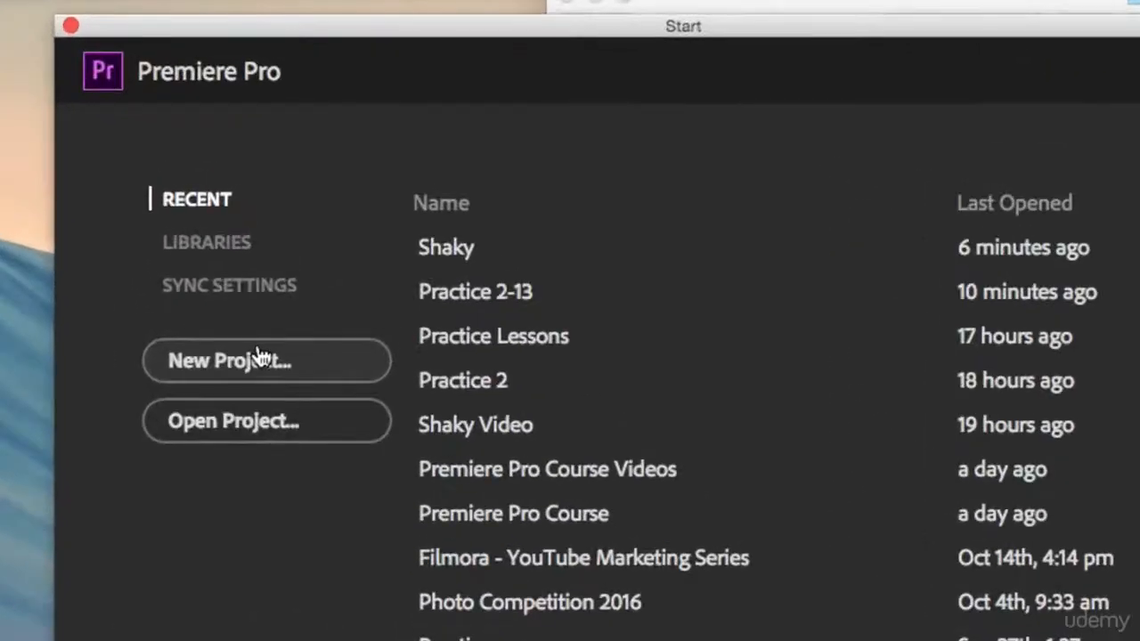
{"action": "left_click", "coordinate": [230, 365]}
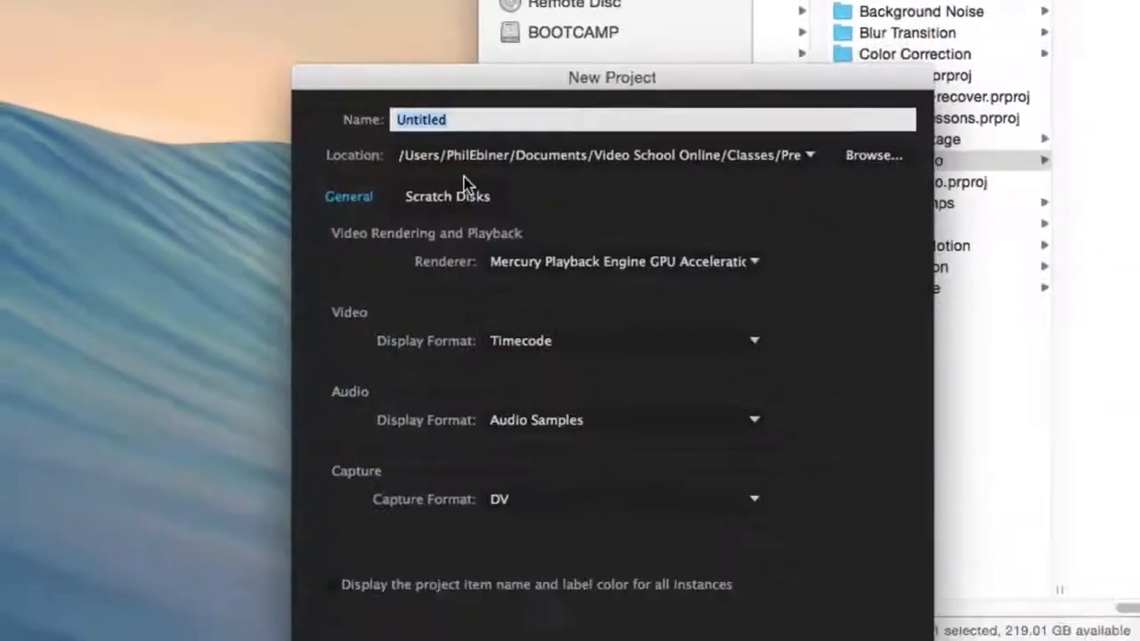
{"action": "type", "text": "Shaky"}
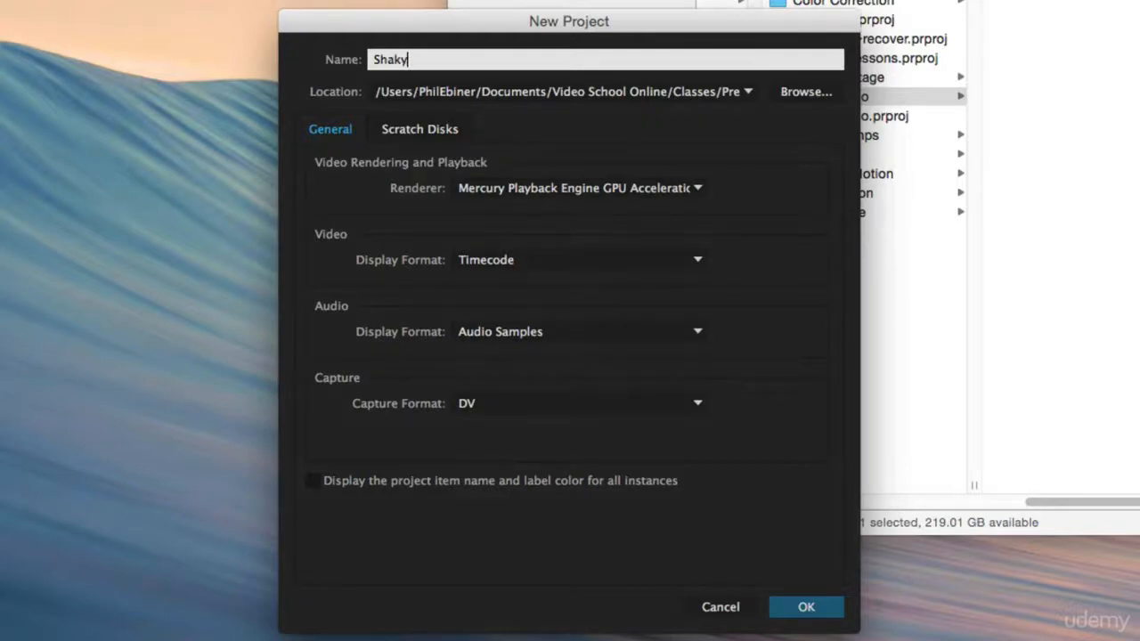
{"action": "left_click", "coordinate": [827, 607]}
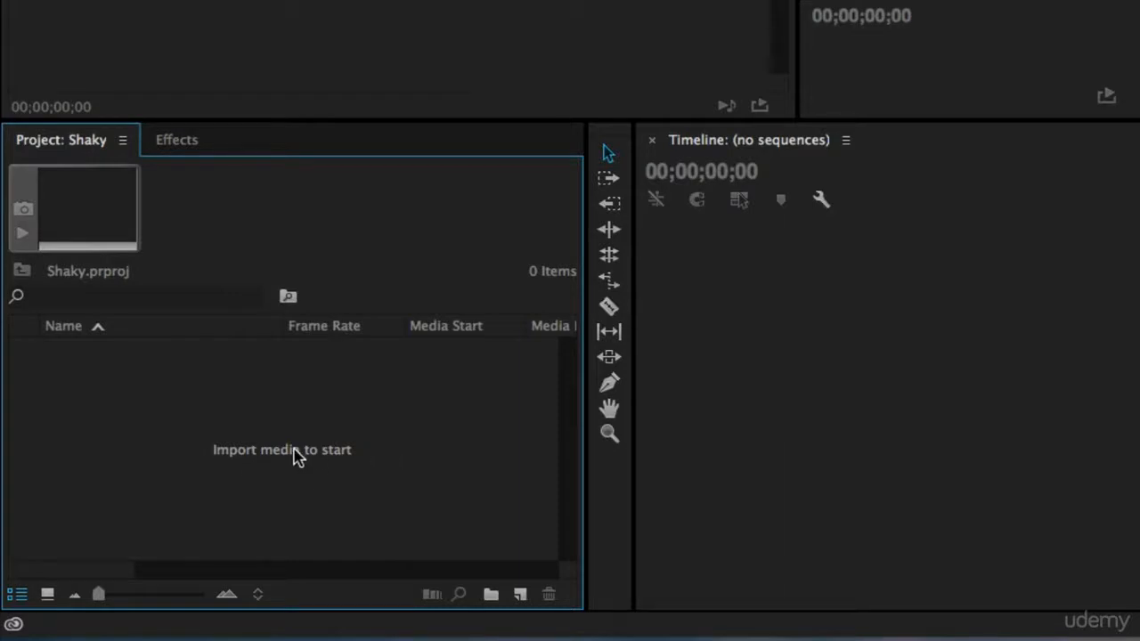
Import Bride and Groom - Shaky.mp4 from the Shaky Video folder and create a sequence from the clip.
{"action": "double_click", "coordinate": [516, 451]}
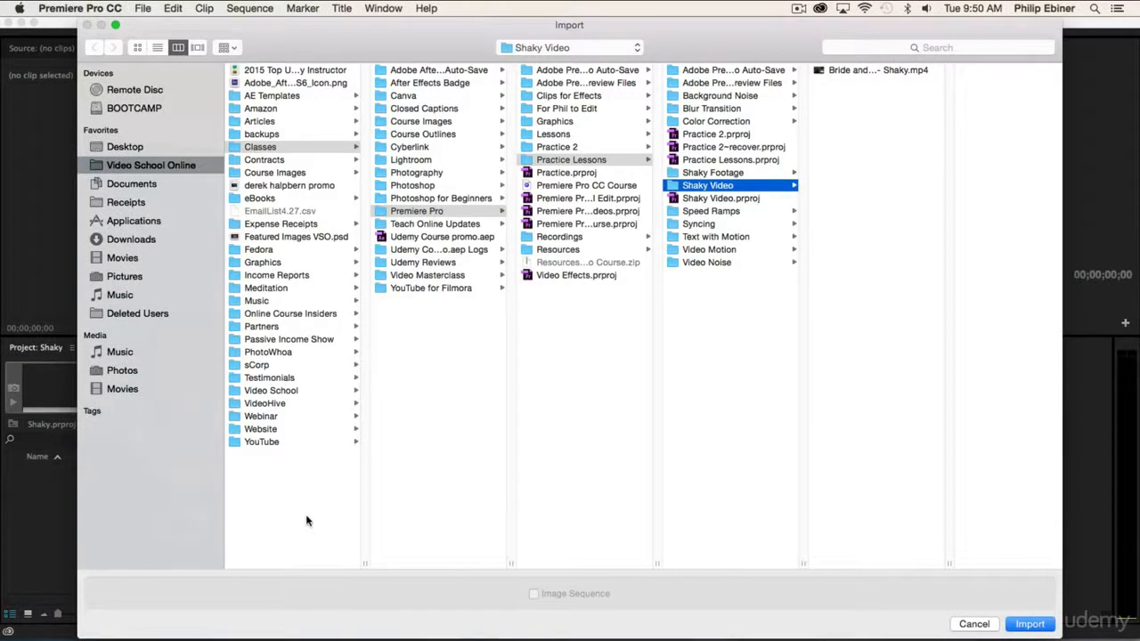
{"action": "left_click", "coordinate": [859, 71]}
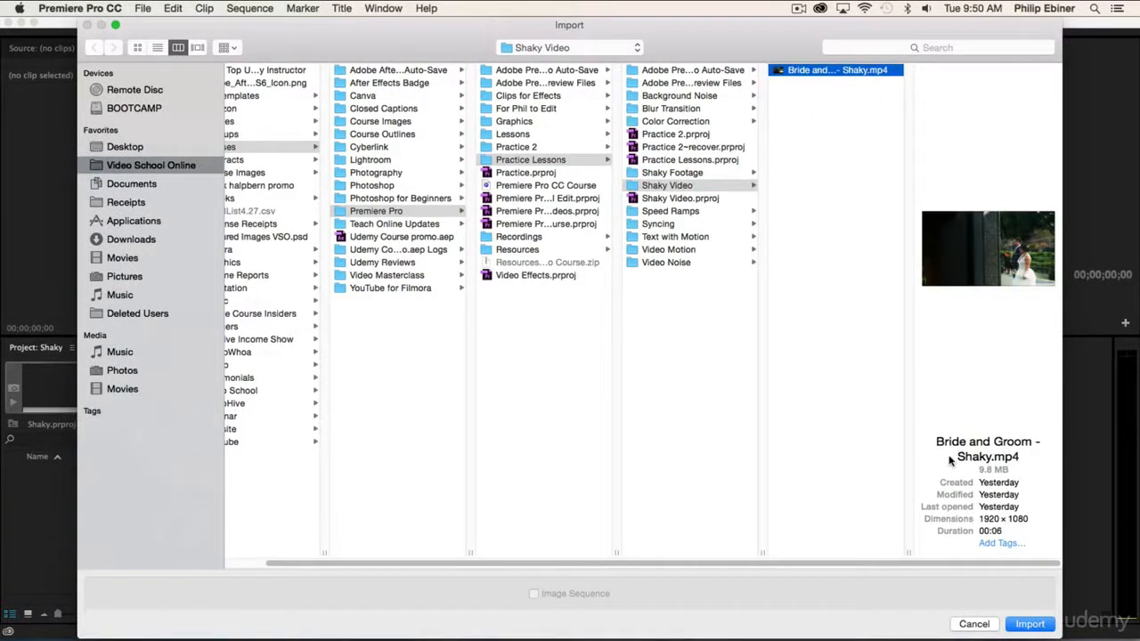
{"action": "left_click", "coordinate": [1036, 627]}
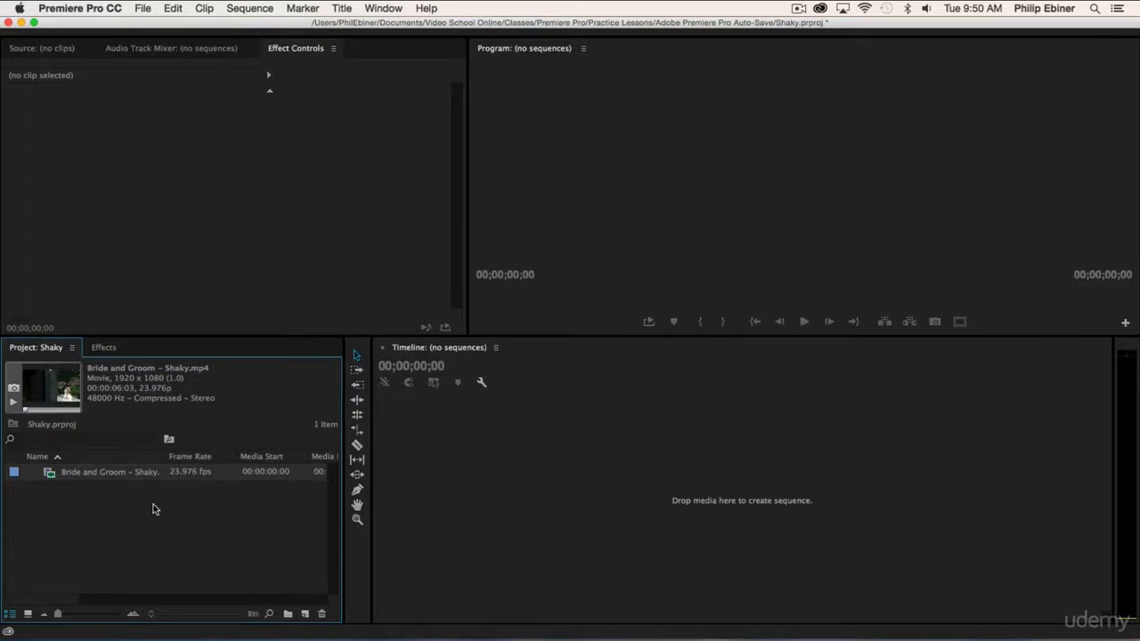
{"action": "left_click_drag", "start_coordinate": [90, 473], "coordinate": [134, 475]}
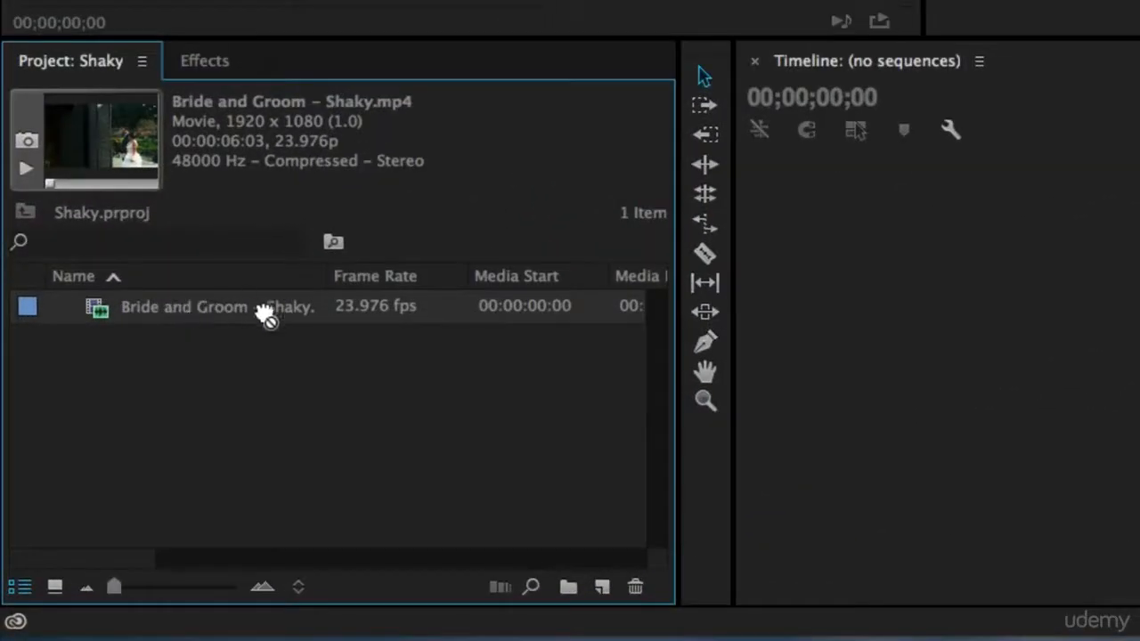
{"action": "mouse_move", "coordinate": [267, 316]}
{"action": "left_mouse_down"}
{"action": "mouse_move", "coordinate": [433, 389]}
{"action": "mouse_move", "coordinate": [517, 448]}
{"action": "mouse_move", "coordinate": [633, 570]}
{"action": "mouse_move", "coordinate": [611, 600]}
{"action": "mouse_move", "coordinate": [604, 592]}
{"action": "left_mouse_up"}
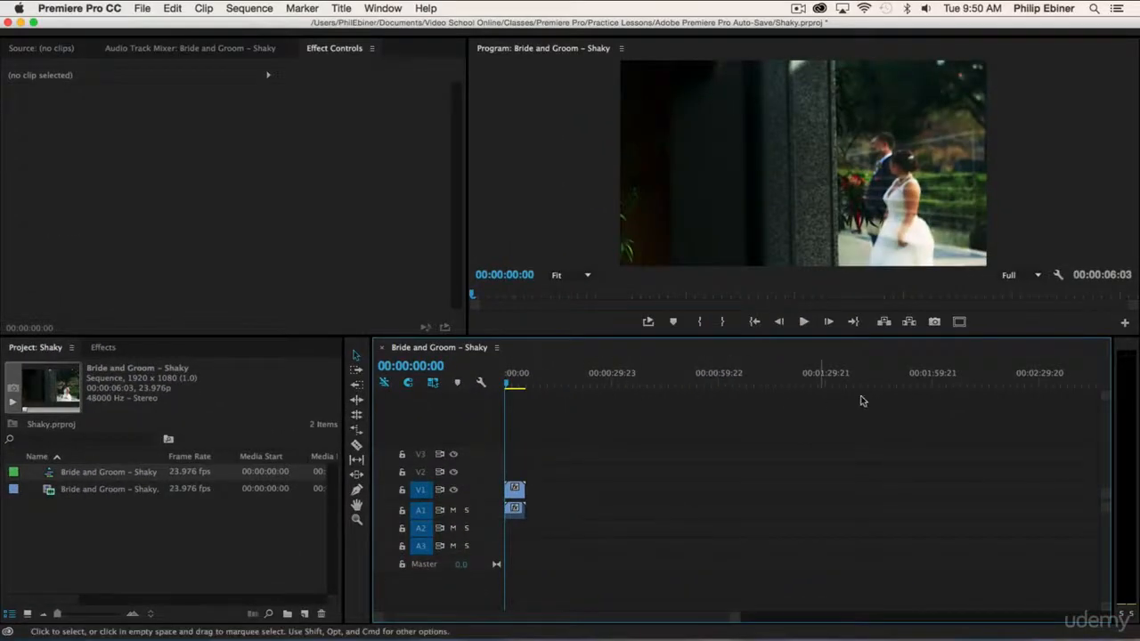
Play the unprocessed clip in the sequence to examine its camera shake.
{"action": "mouse_move", "coordinate": [508, 385]}
{"action": "left_mouse_down"}
{"action": "mouse_move", "coordinate": [522, 386]}
{"action": "mouse_move", "coordinate": [509, 386]}
{"action": "left_mouse_up"}
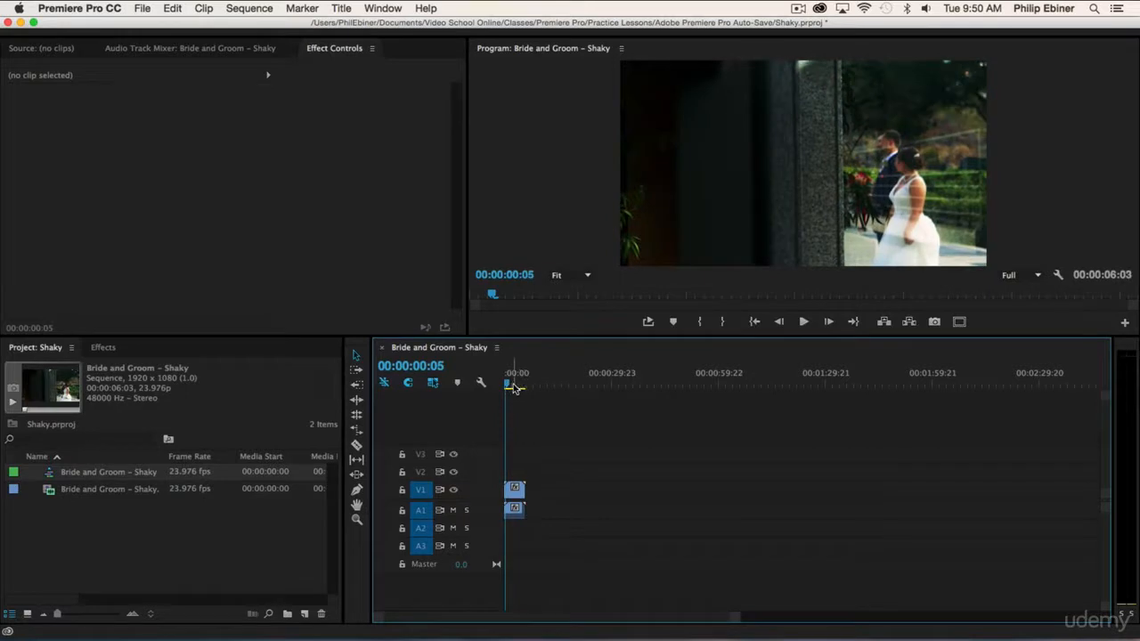
{"action": "left_click_drag", "start_coordinate": [514, 387], "coordinate": [518, 387]}
{"action": "key", "text": "space"}
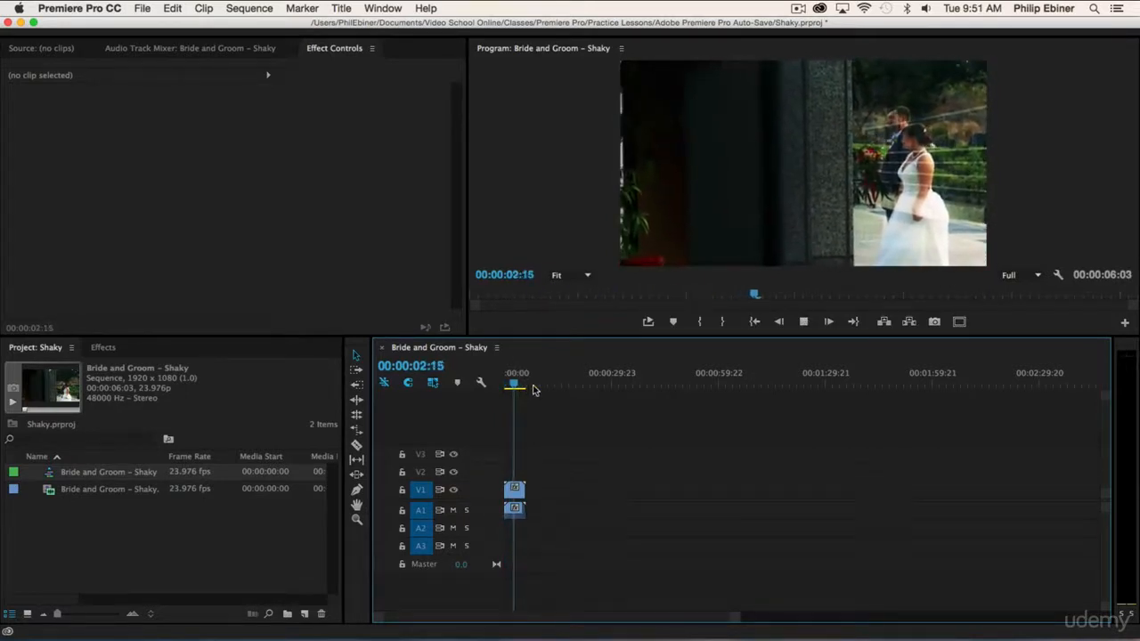
{"action": "key", "text": "space"}
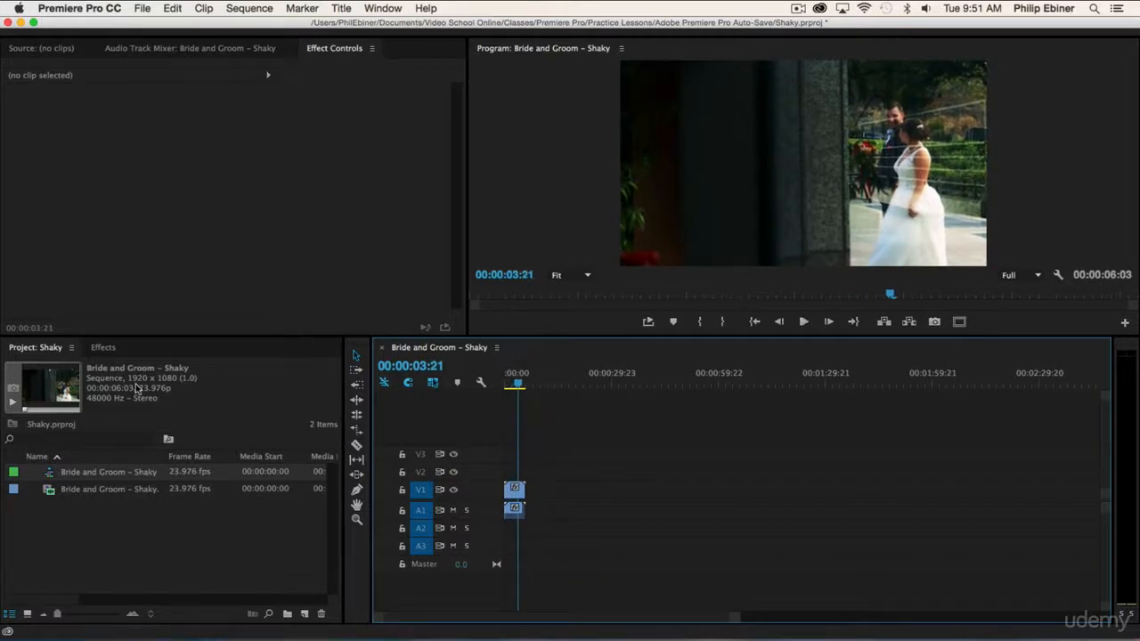
Search the effects for "warp" and apply Warp Stabilizer to the bride and groom clip on V1.
{"action": "left_click", "coordinate": [103, 348]}
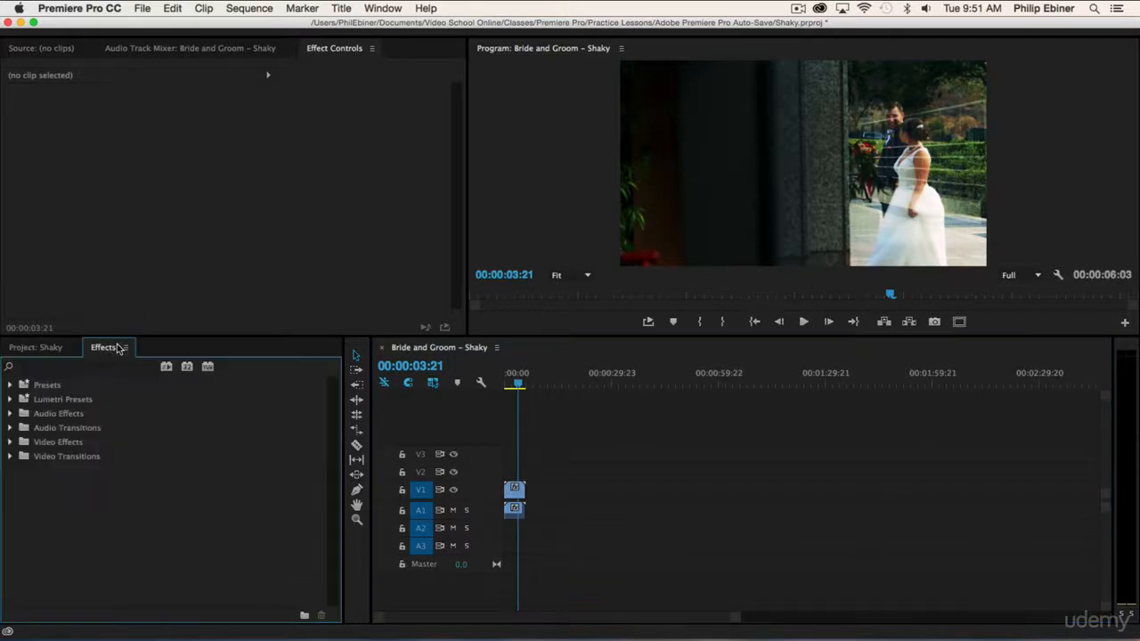
{"action": "left_click", "coordinate": [384, 9]}
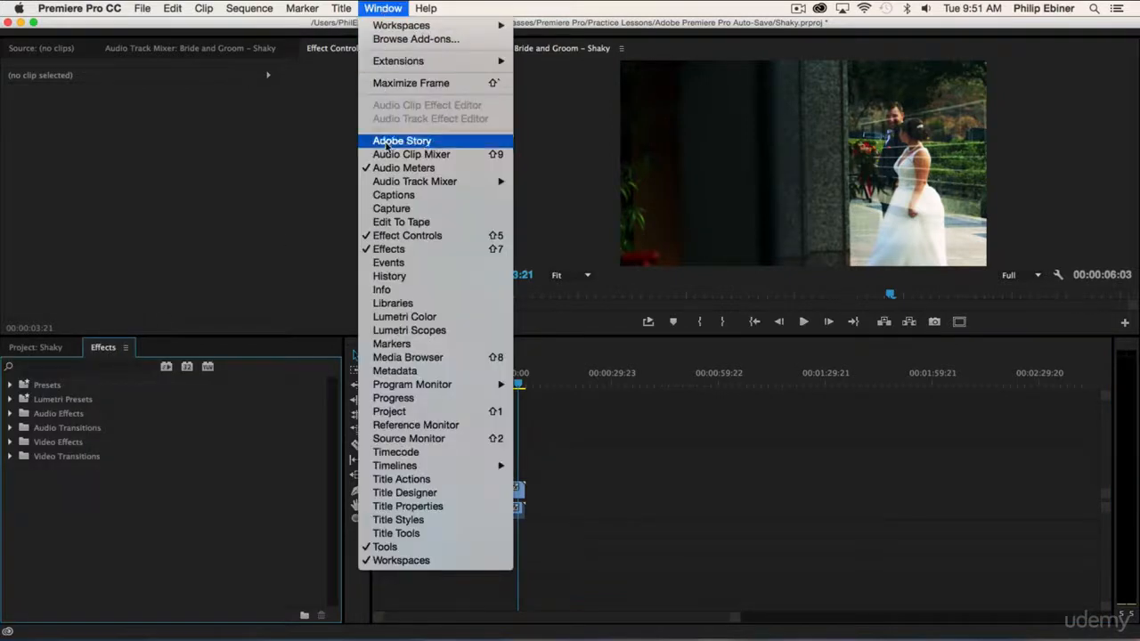
{"action": "left_click", "coordinate": [79, 465]}
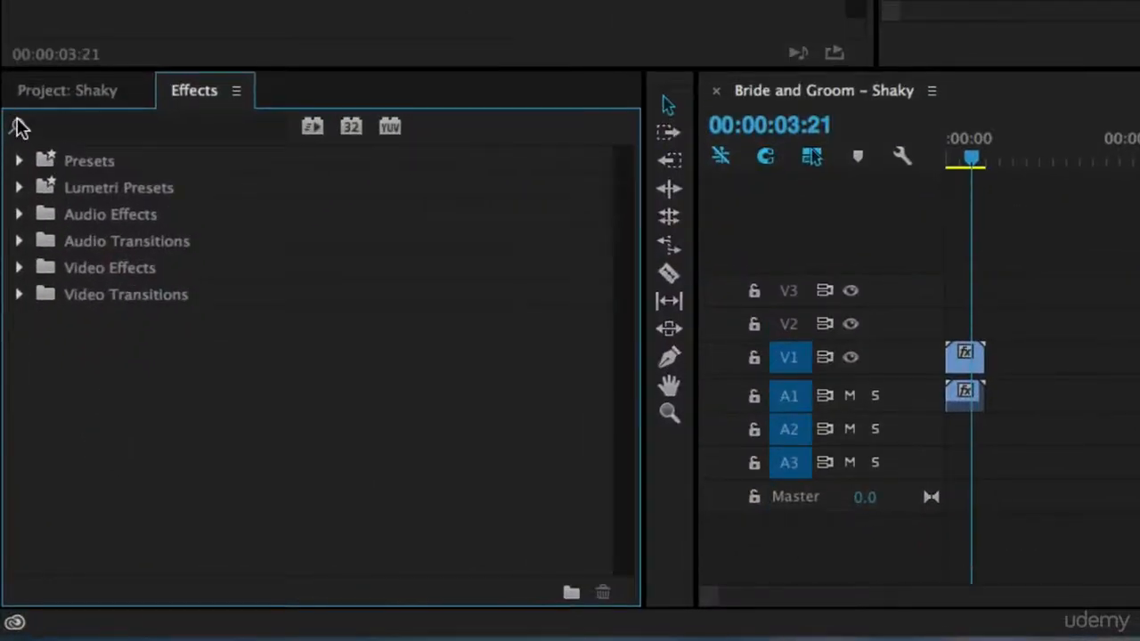
{"action": "left_click", "coordinate": [76, 125]}
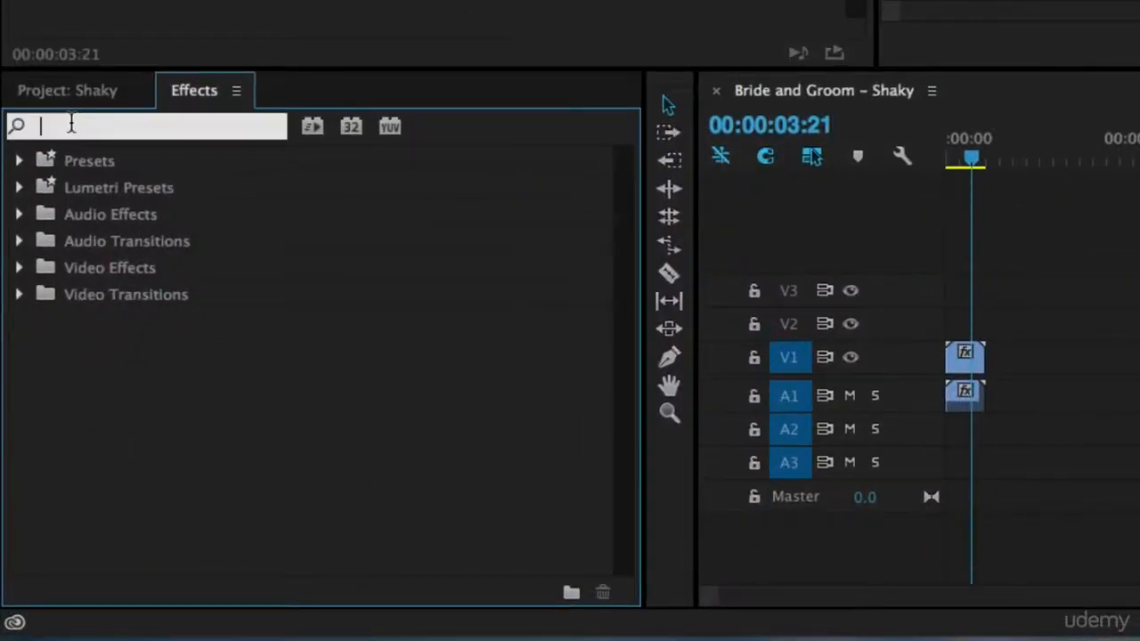
{"action": "type", "text": "warp"}
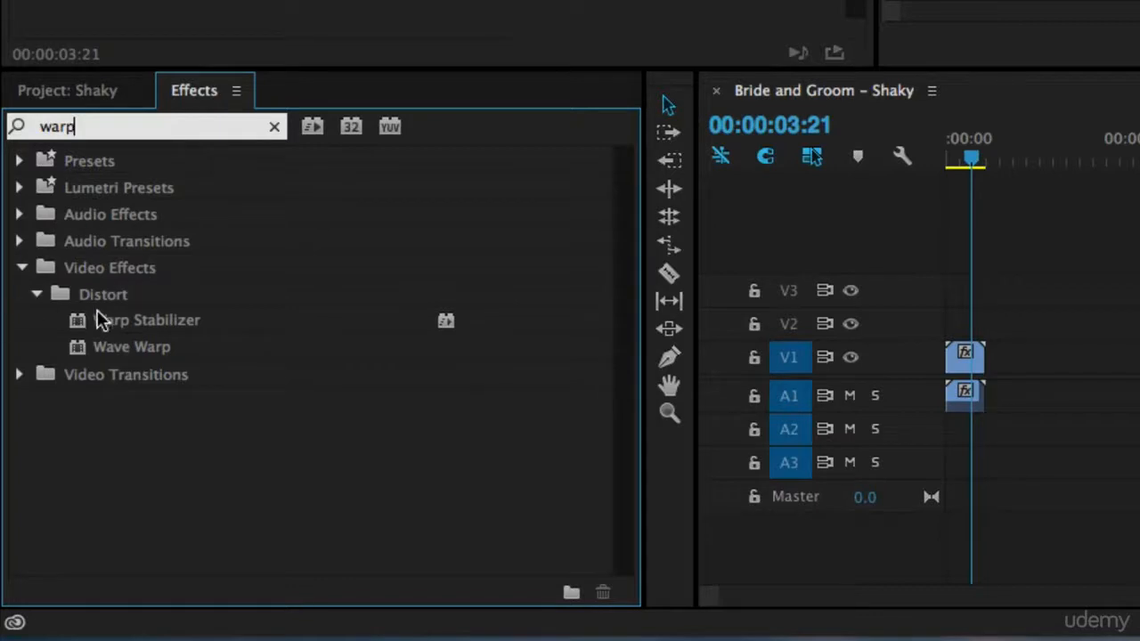
{"action": "left_click", "coordinate": [134, 322]}
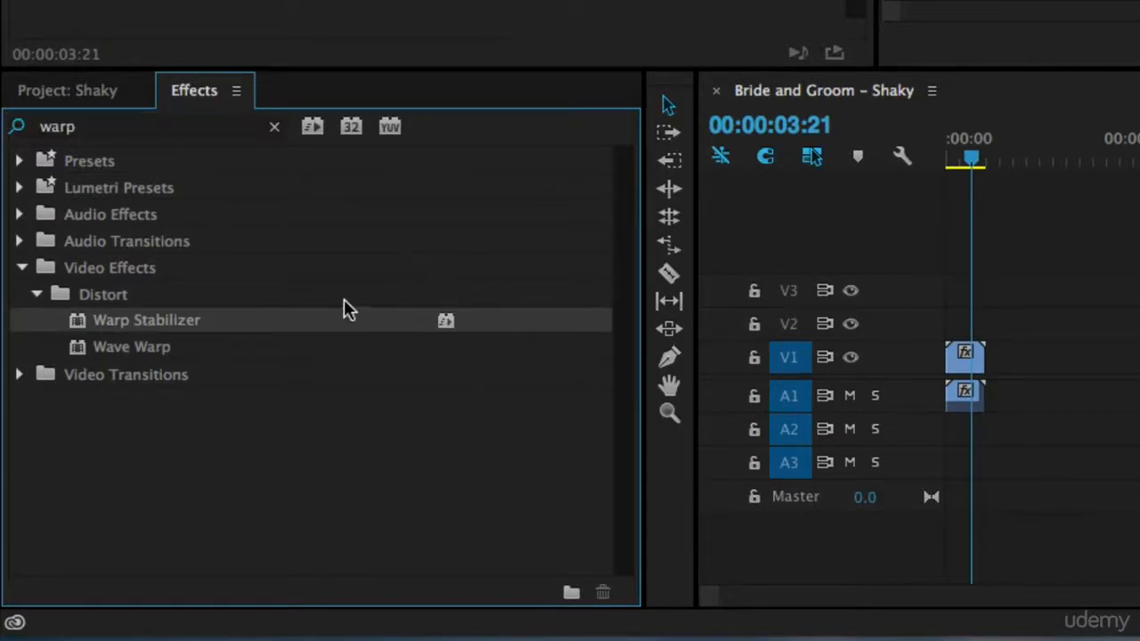
{"action": "left_click_drag", "start_coordinate": [130, 321], "coordinate": [968, 356]}
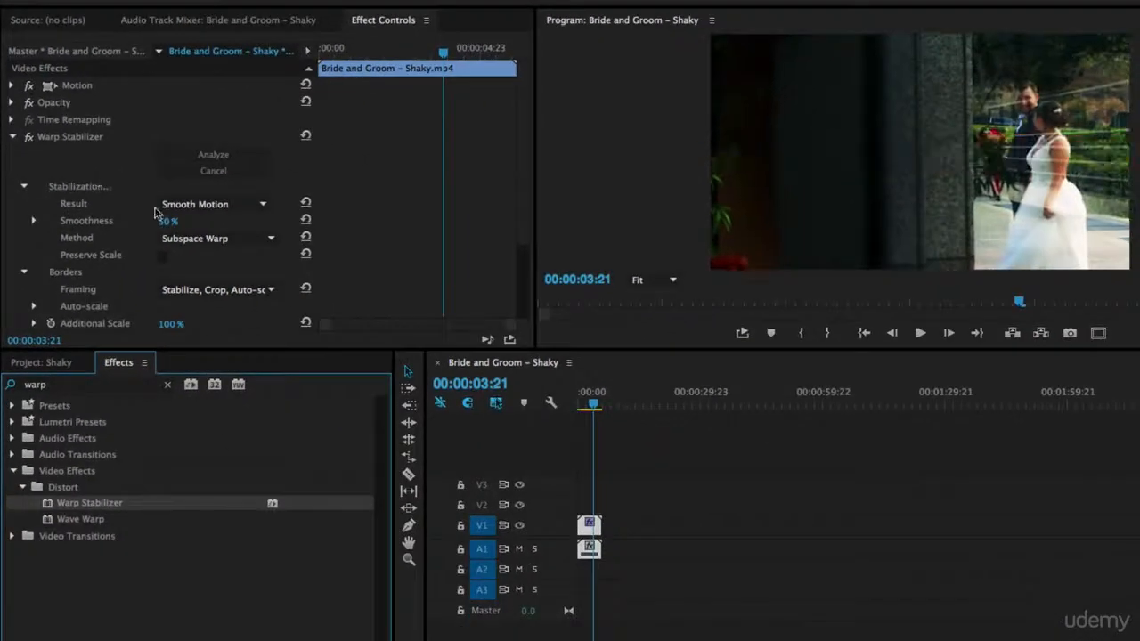
Play the stabilized clip twice from the start to examine how smooth the motion is.
{"action": "left_click_drag", "start_coordinate": [595, 405], "coordinate": [560, 407]}
{"action": "key", "text": "space"}
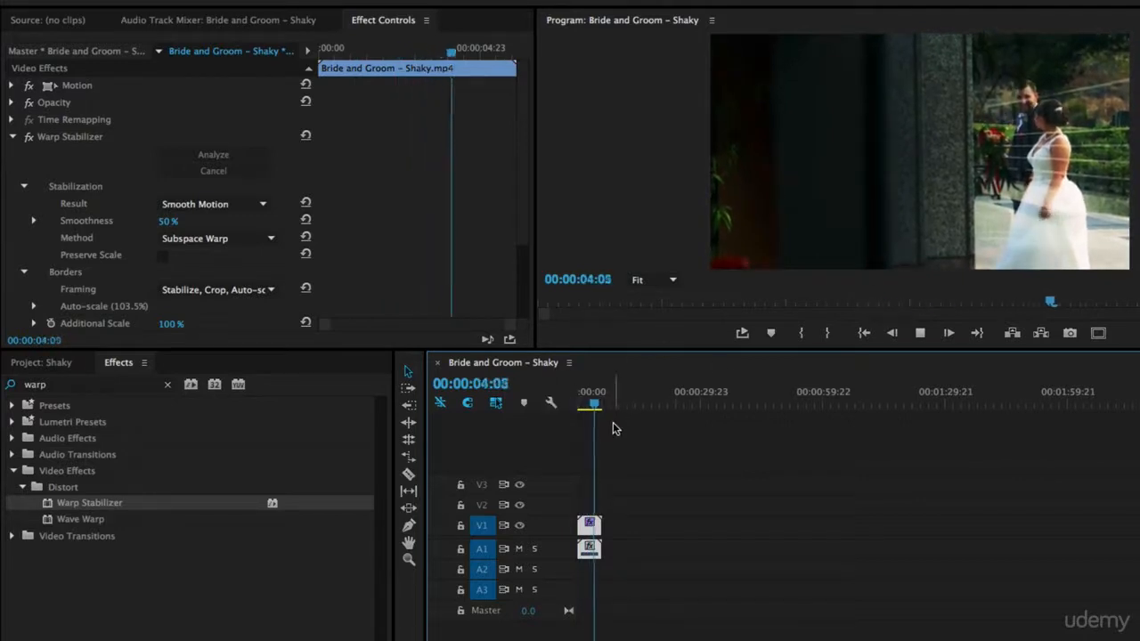
{"action": "key", "text": "space"}
{"action": "left_click_drag", "start_coordinate": [595, 405], "coordinate": [558, 402]}
{"action": "key", "text": "space"}
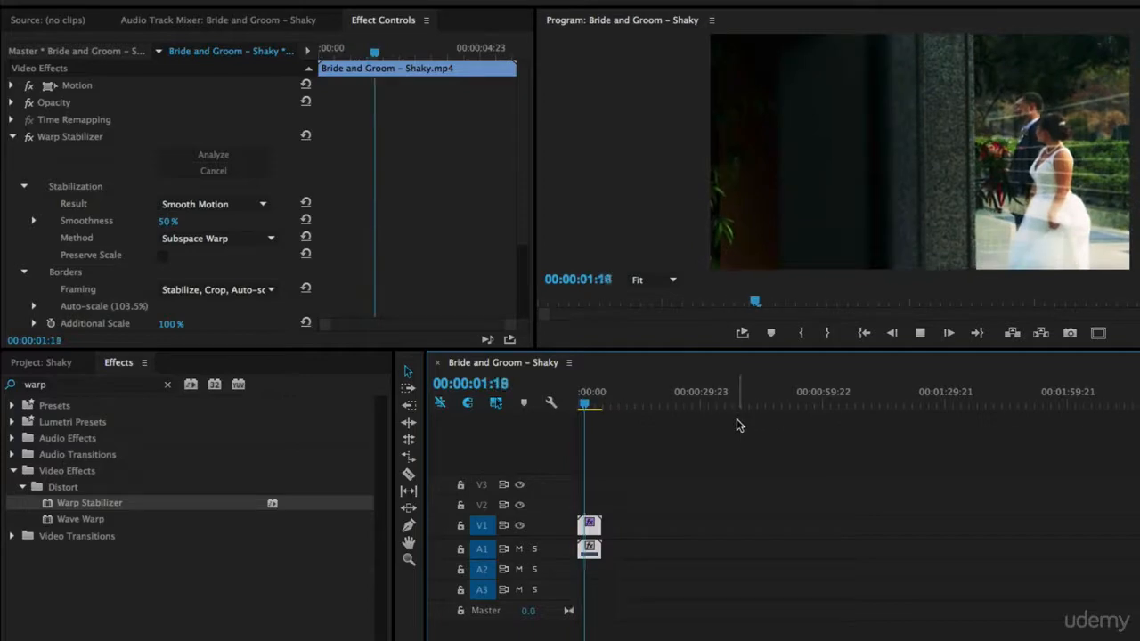
{"action": "key", "text": "space"}
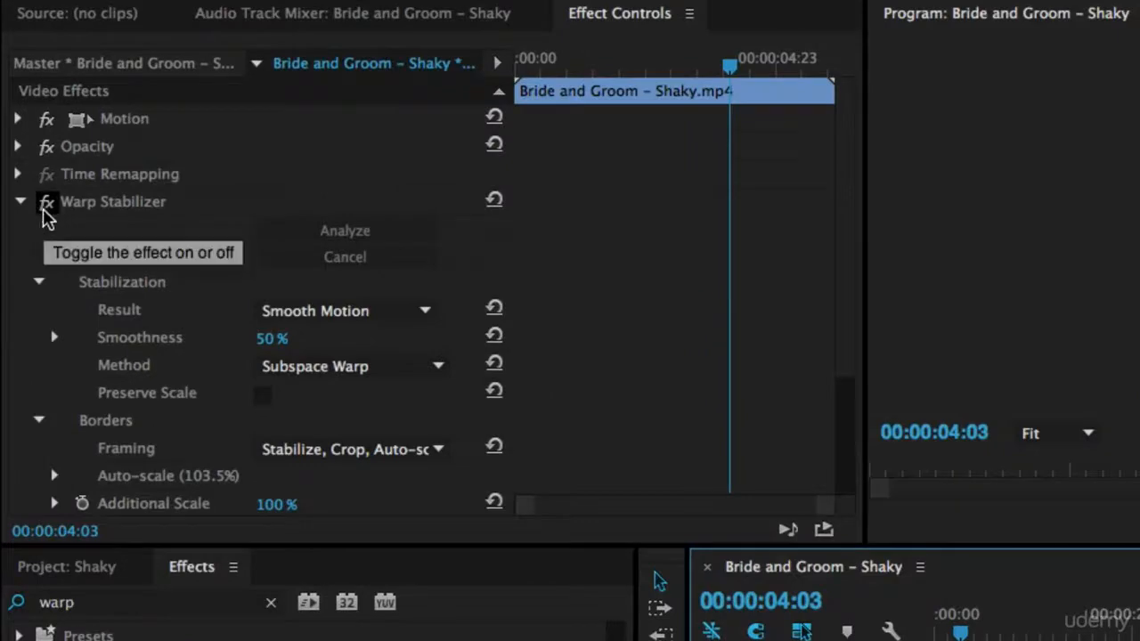
Compare the clip's playback from the start with Warp Stabilizer switched off and switched back on.
{"action": "left_click", "coordinate": [46, 204]}
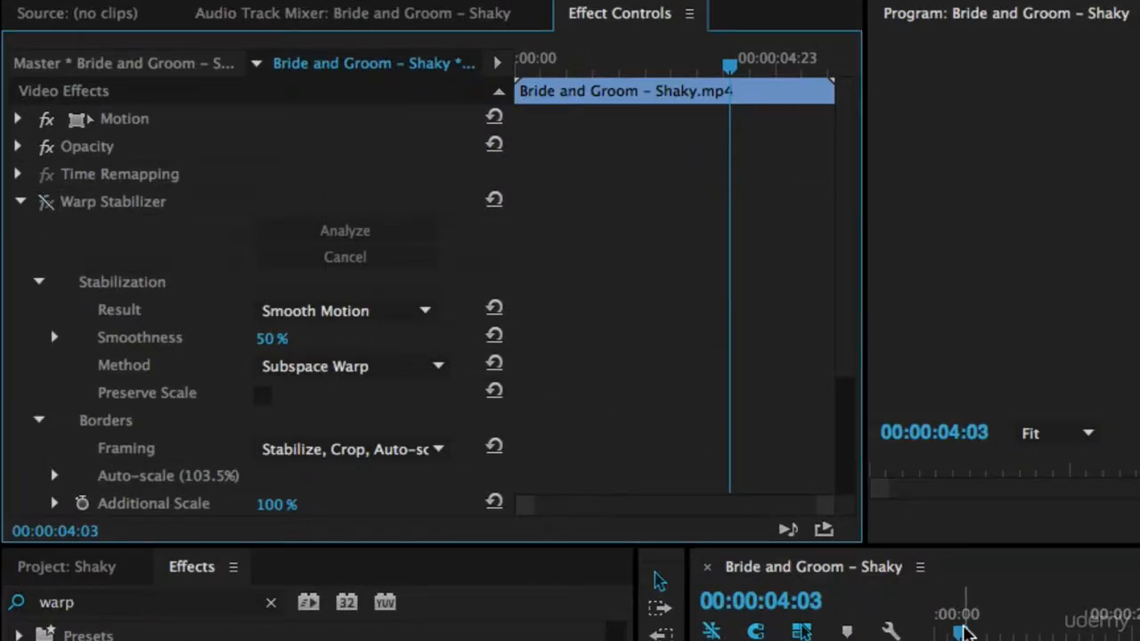
{"action": "left_click_drag", "start_coordinate": [961, 630], "coordinate": [927, 631]}
{"action": "key", "text": "space"}
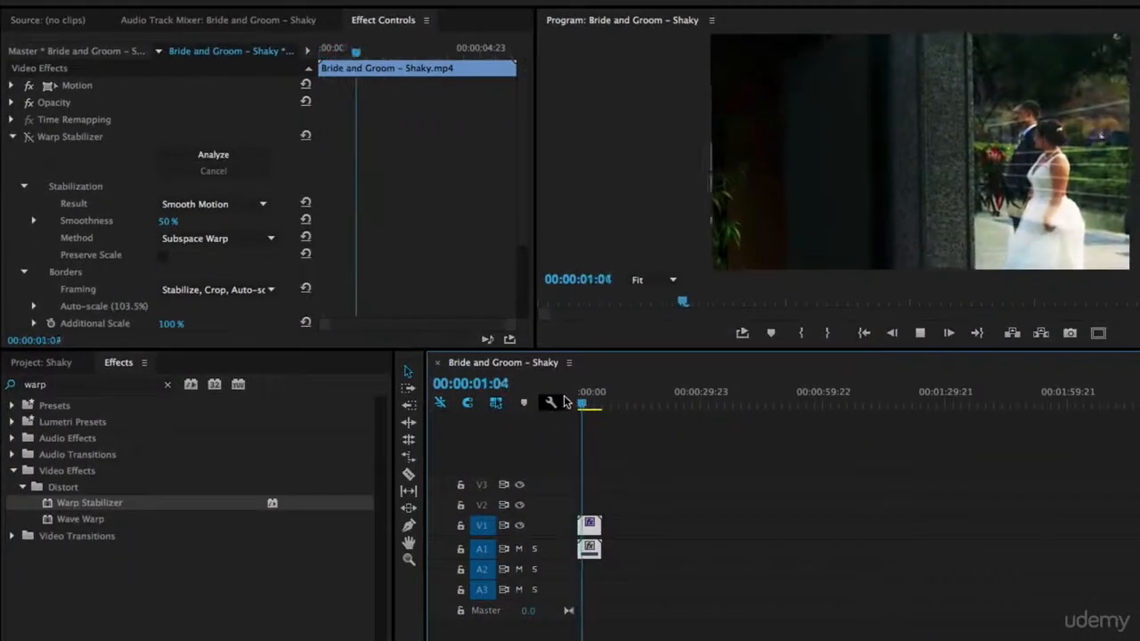
{"action": "key", "text": "space"}
{"action": "left_click", "coordinate": [30, 135]}
{"action": "left_click", "coordinate": [589, 444]}
{"action": "key", "text": "Home"}
{"action": "key", "text": "space"}
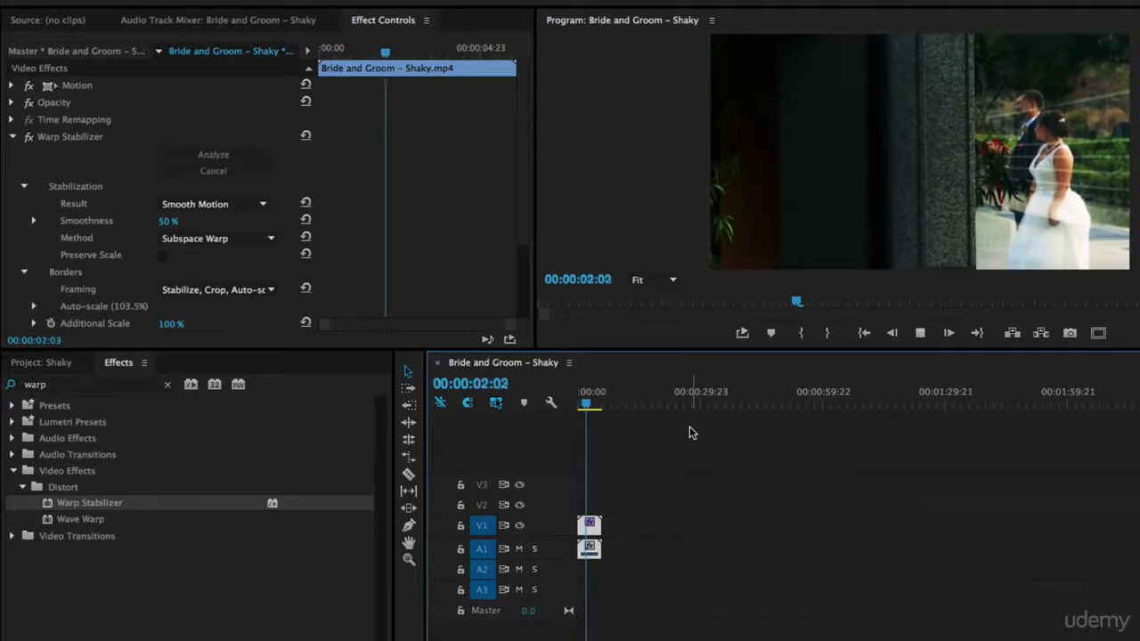
{"action": "key", "text": "space"}
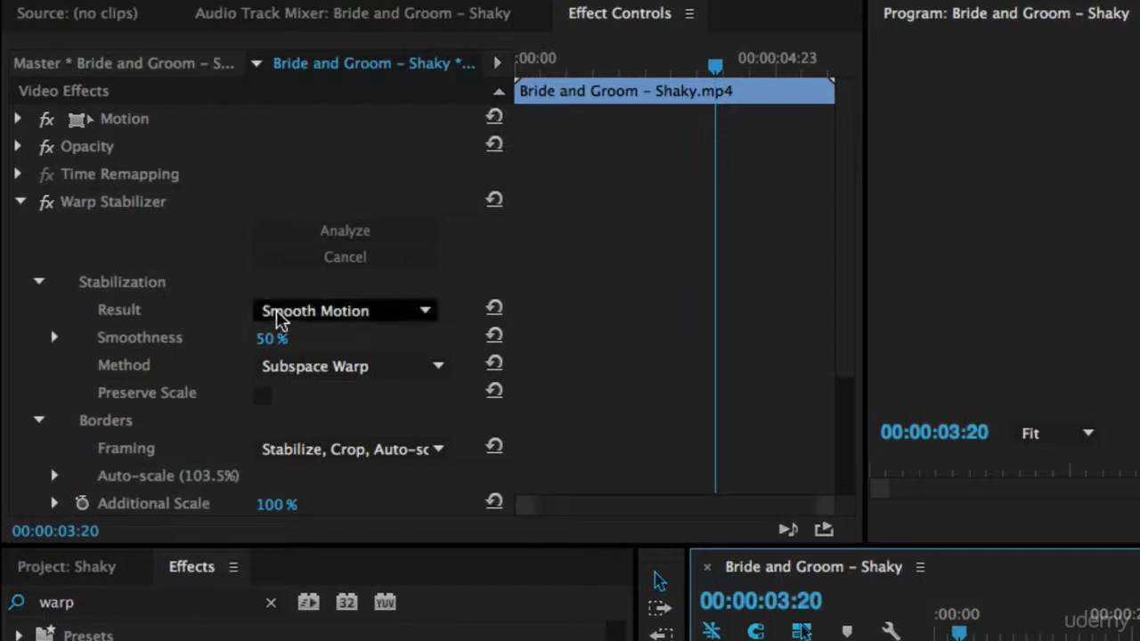
Set the Warp Stabilizer result to No Motion, review the clip from the start and return the playhead to the beginning.
{"action": "left_click", "coordinate": [194, 205]}
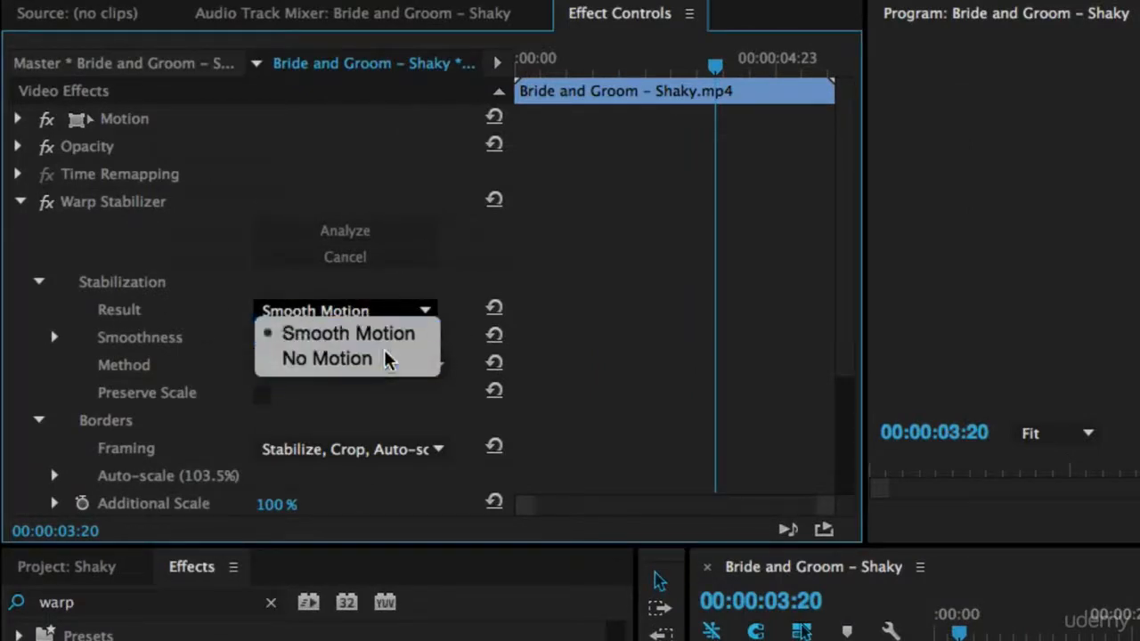
{"action": "left_click", "coordinate": [327, 358]}
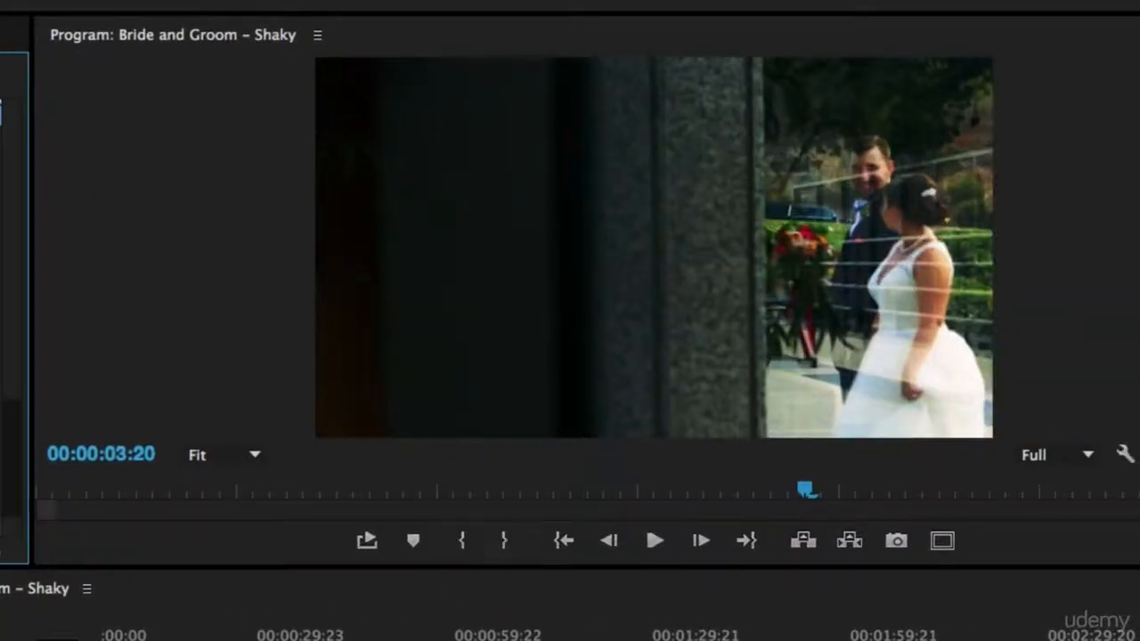
{"action": "left_click_drag", "start_coordinate": [137, 636], "coordinate": [100, 636]}
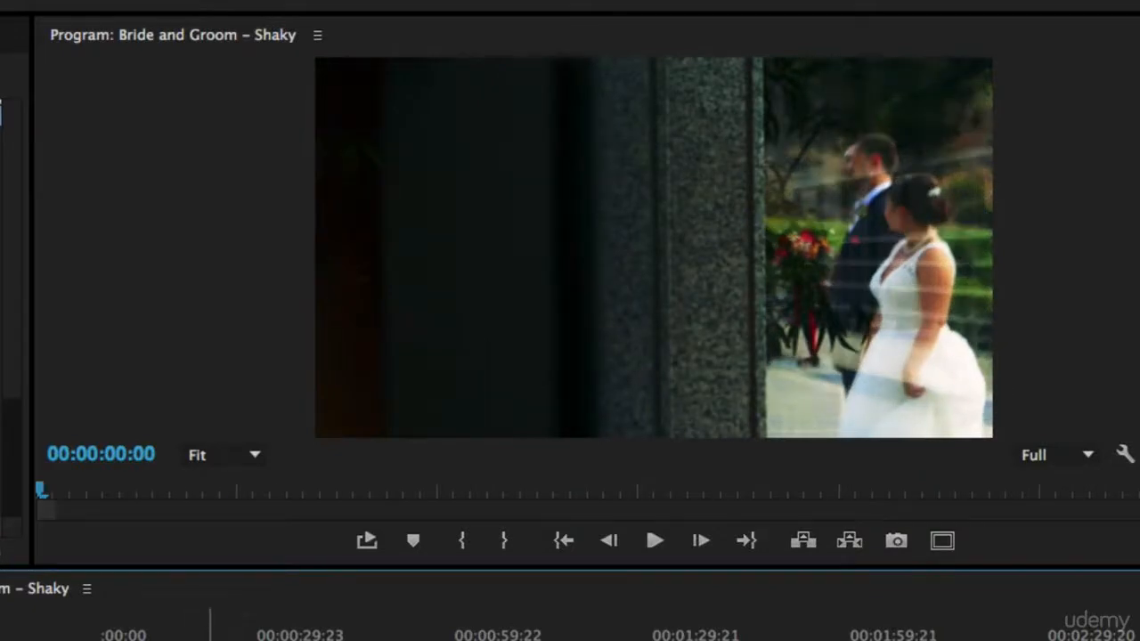
{"action": "key", "text": "space"}
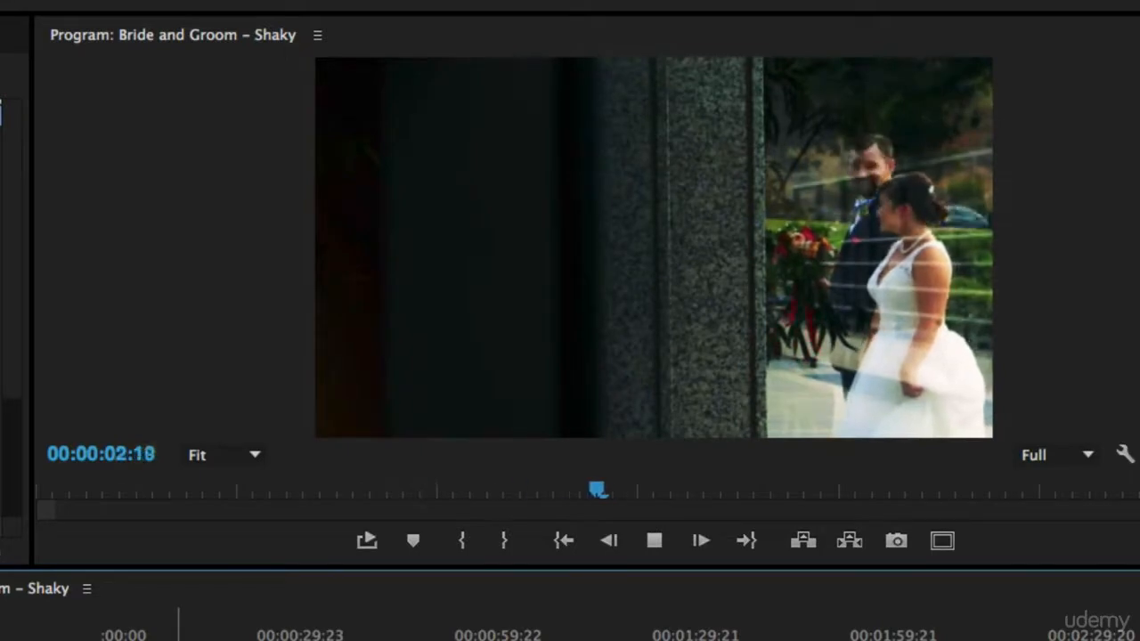
{"action": "key", "text": "space"}
{"action": "key", "text": "Home"}
{"action": "key", "text": "space"}
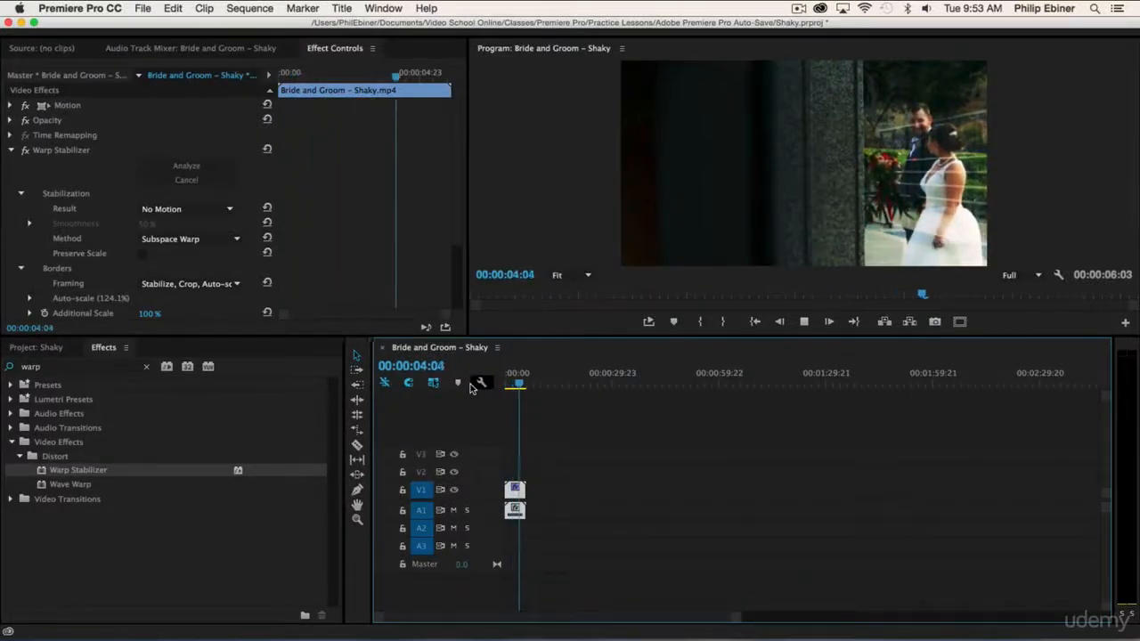
{"action": "key", "text": "space"}
{"action": "left_click_drag", "start_coordinate": [537, 390], "coordinate": [494, 386]}
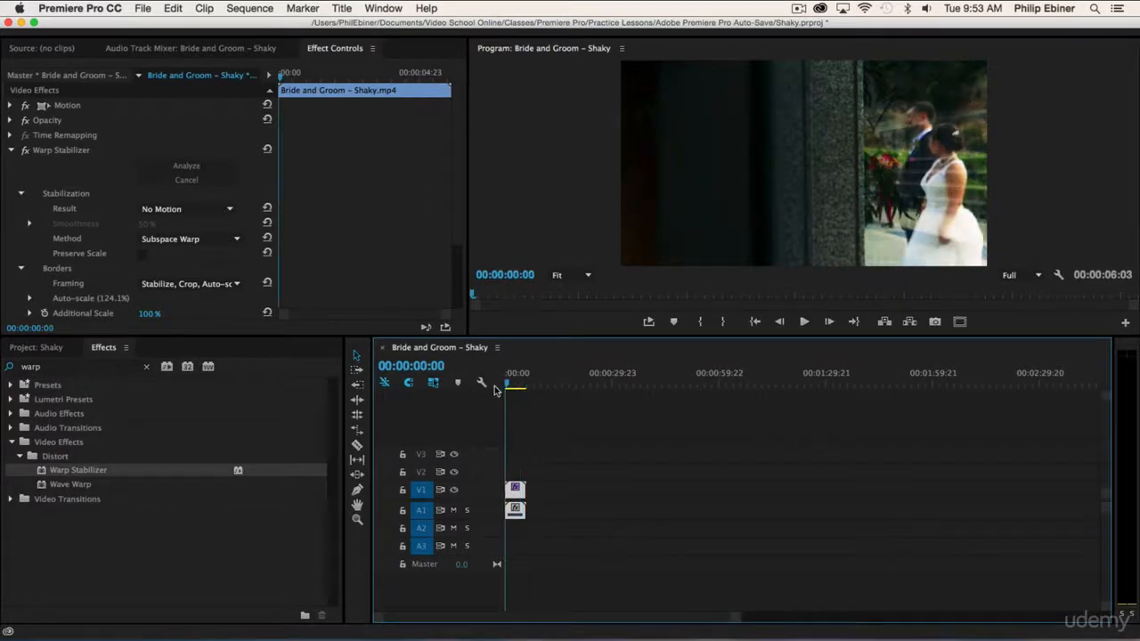